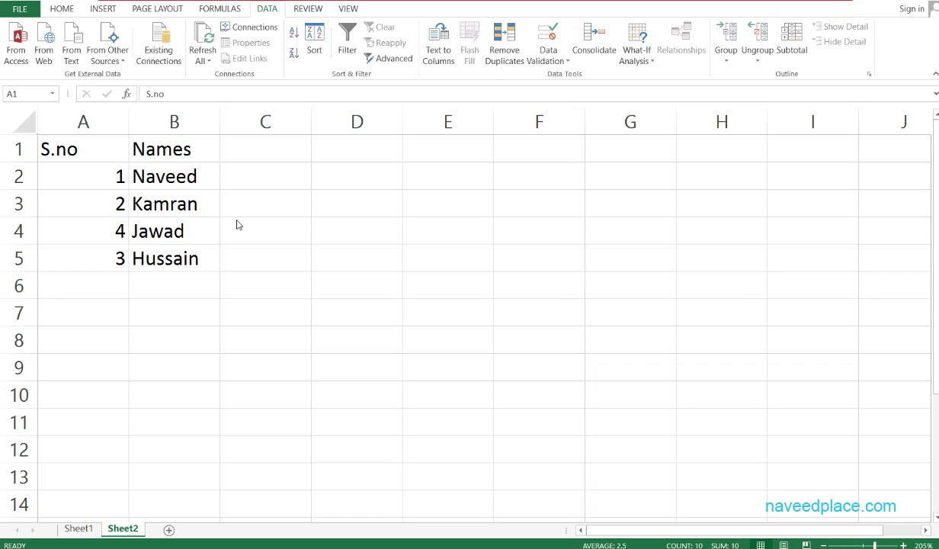
Select the S.no and Names table A1:B5 on Sheet2, headers included
key(ctrl+a)
click(115, 259)
drag(92, 165, 143, 277)
click(143, 277)
drag(83, 150, 142, 282)
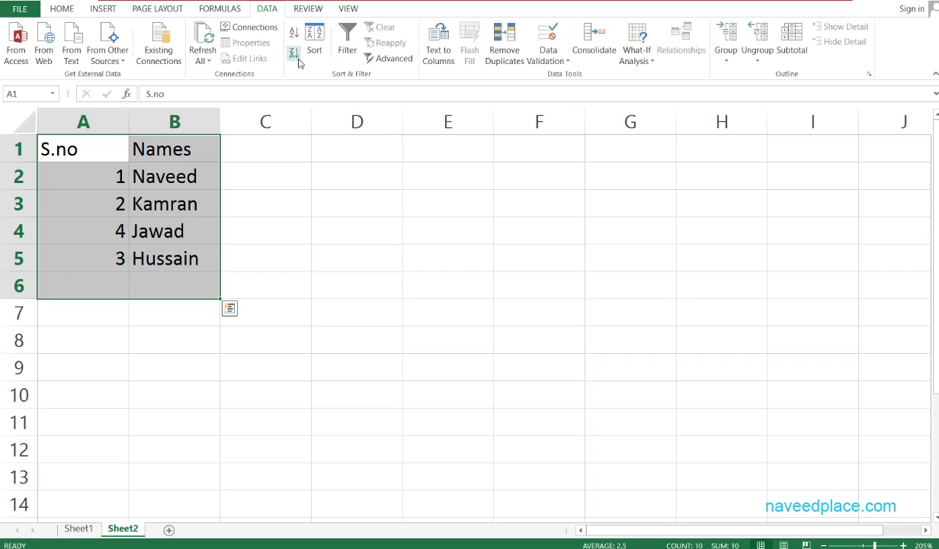
click(298, 216)
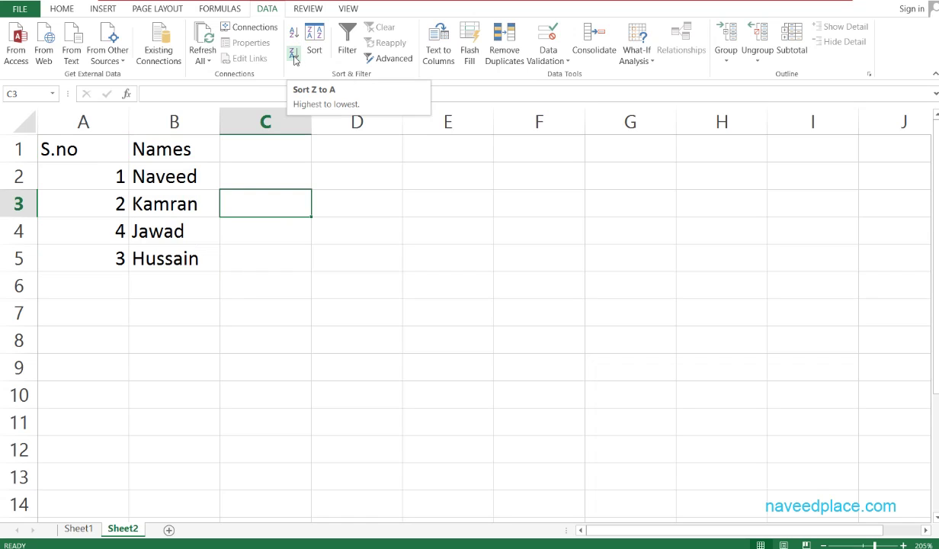
click(118, 225)
drag(69, 151, 137, 247)
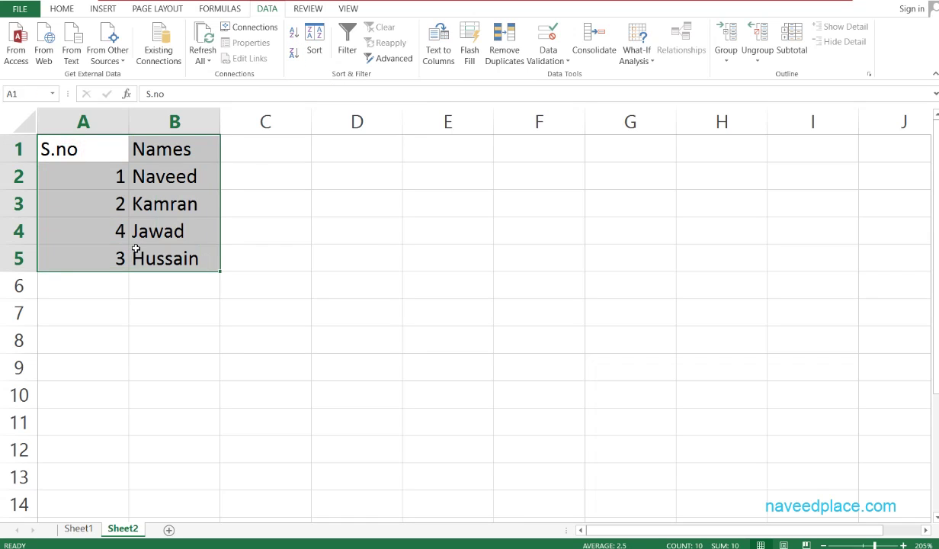
click(137, 247)
drag(71, 150, 133, 257)
click(134, 256)
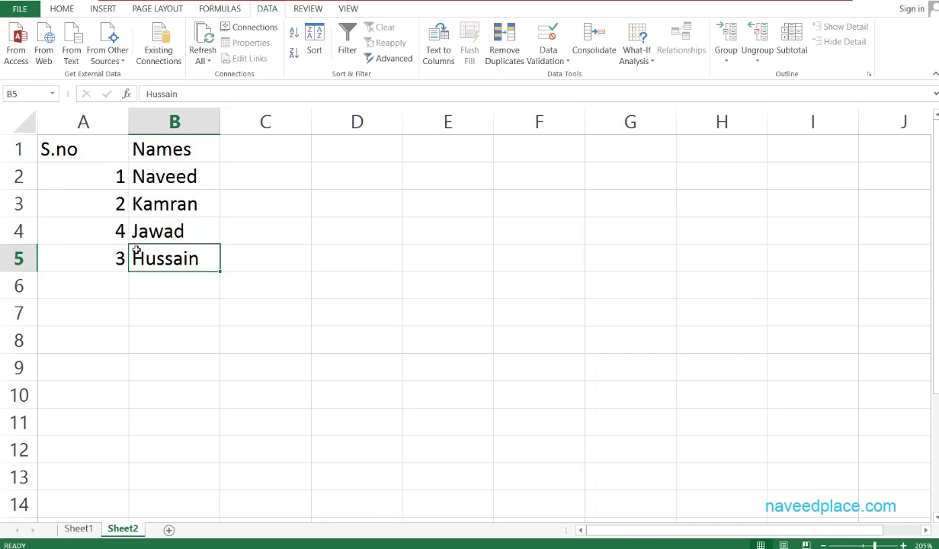
drag(65, 150, 135, 260)
click(135, 259)
key(shift+Up)
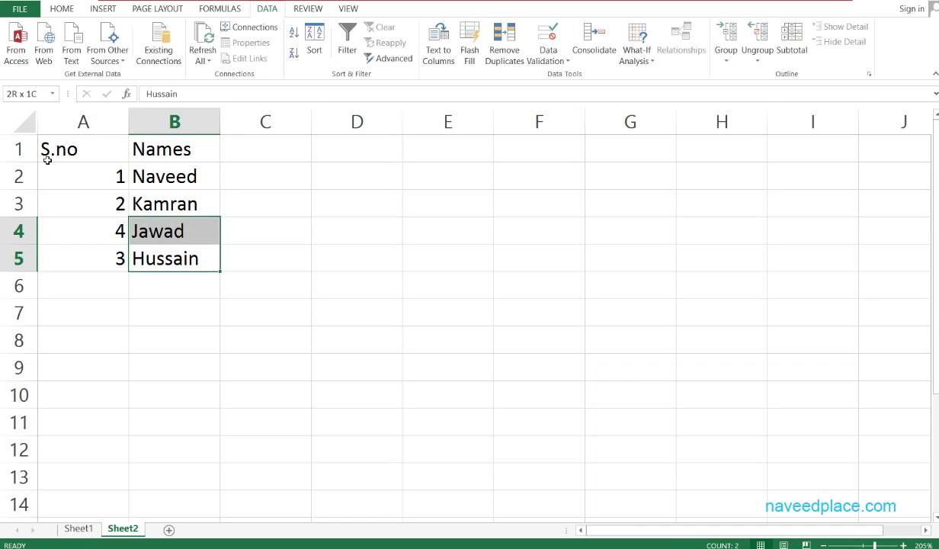
key(shift+Up)
key(shift+Up)
key(shift+Left)
key(shift+Up)
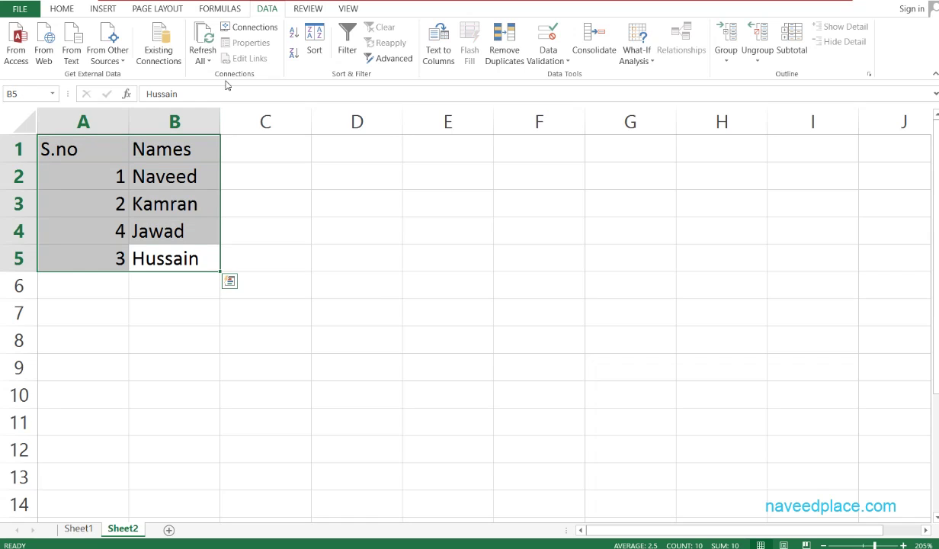
click(314, 42)
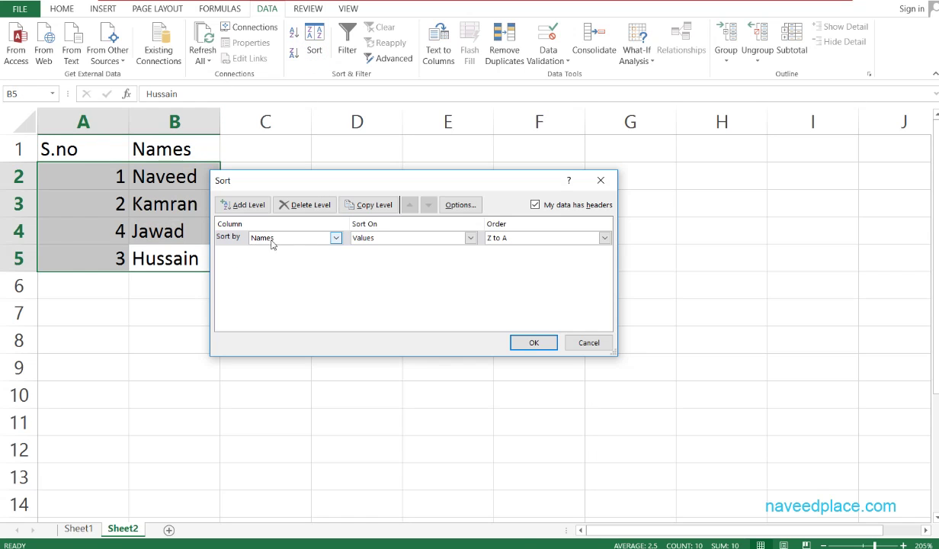
click(335, 237)
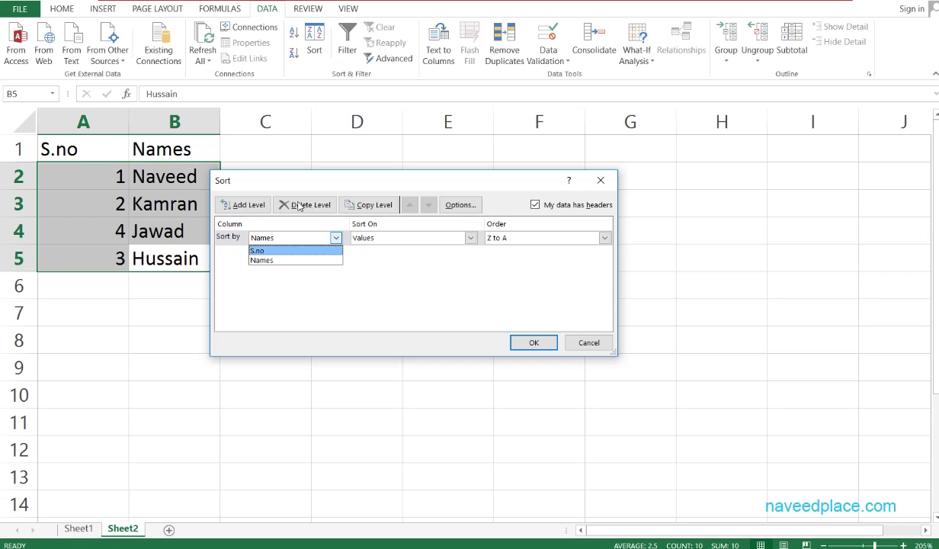
click(315, 186)
drag(369, 187, 498, 143)
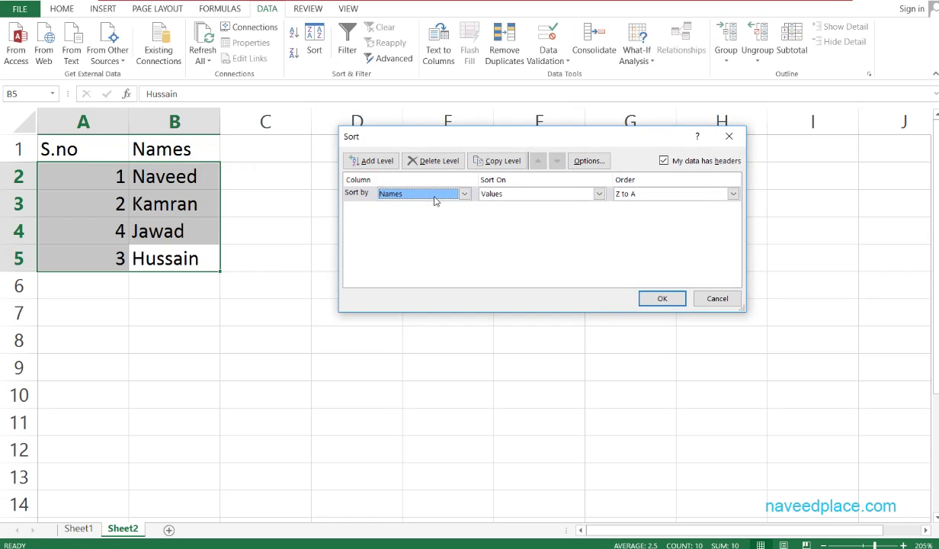
click(441, 193)
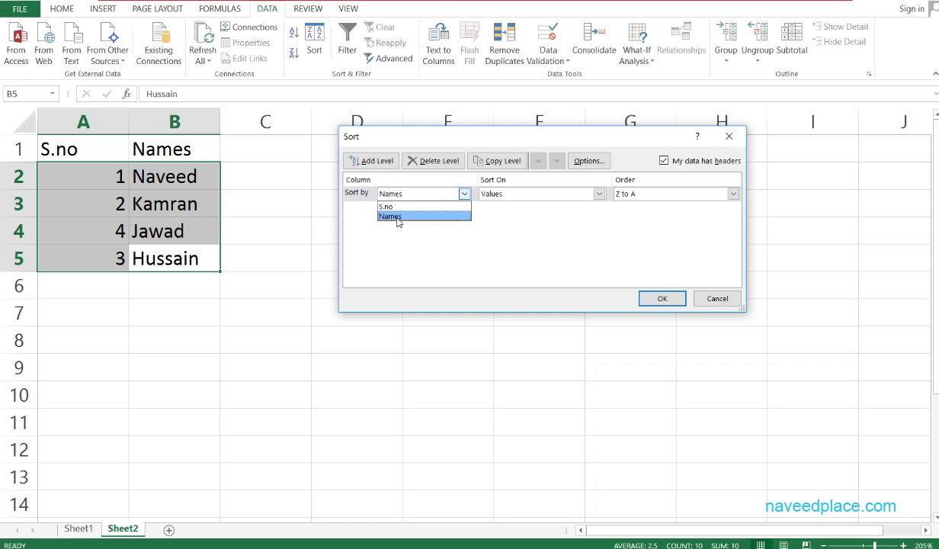
click(396, 218)
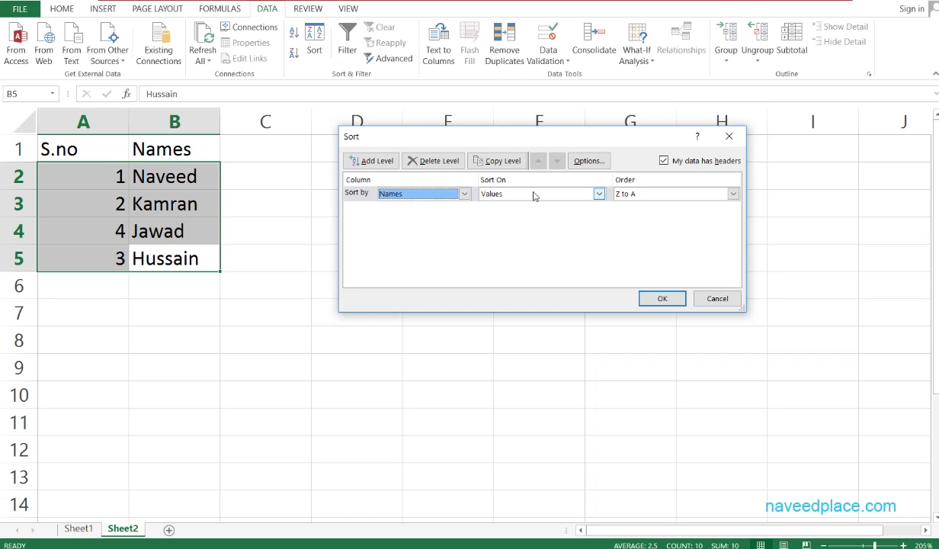
click(598, 194)
click(572, 192)
click(591, 196)
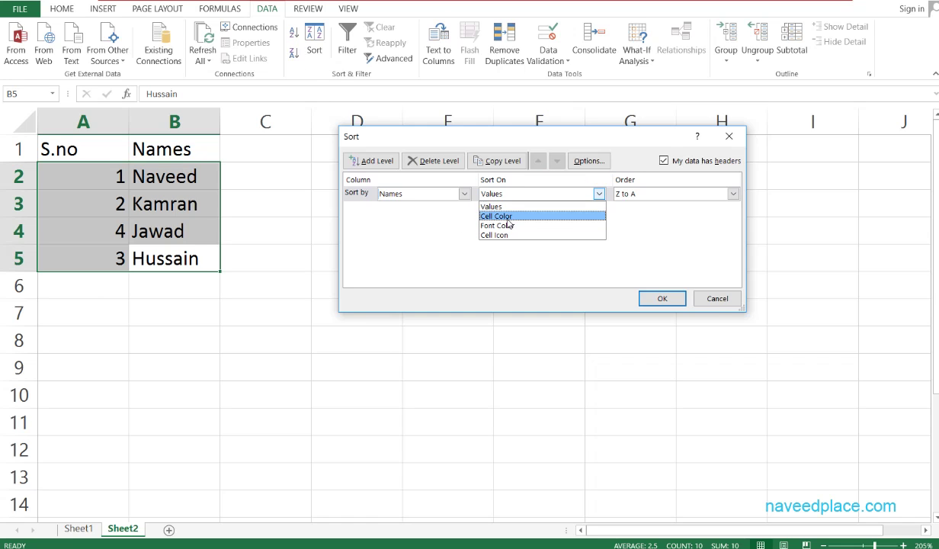
click(717, 298)
click(727, 301)
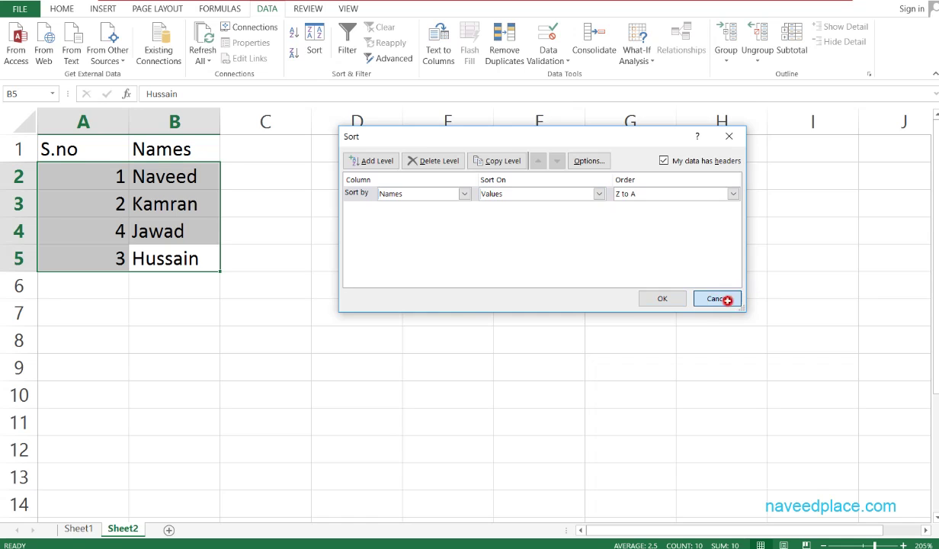
click(116, 259)
click(162, 201)
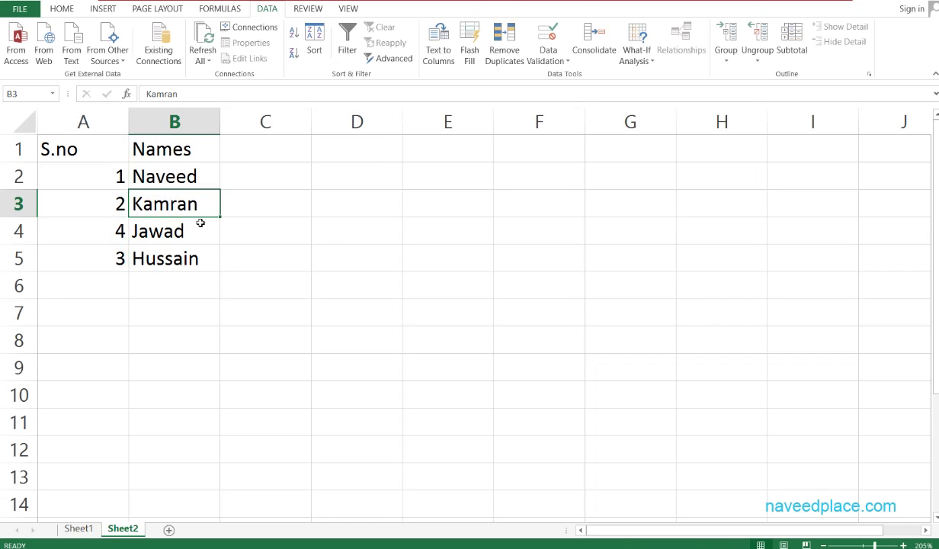
Give Kamran's cell B3 a blue standard fill colour
click(62, 9)
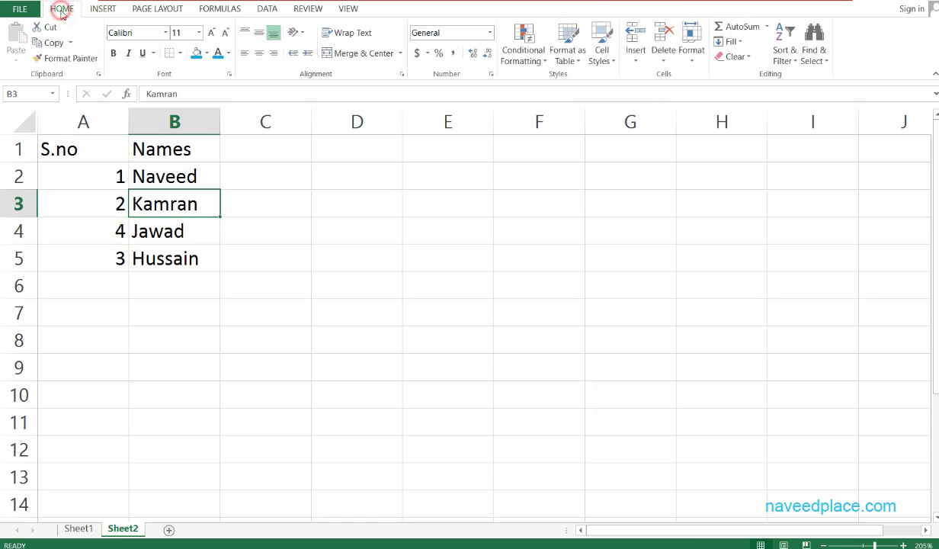
click(207, 53)
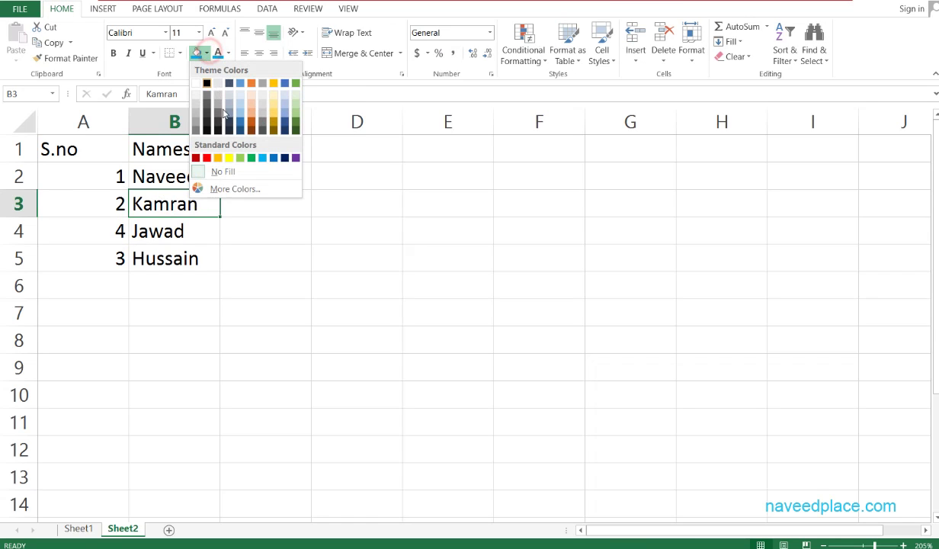
click(268, 162)
click(201, 258)
Reselect the whole table A1:B5 and return to the Data commands
drag(45, 144, 162, 246)
click(162, 251)
drag(70, 147, 151, 260)
click(262, 9)
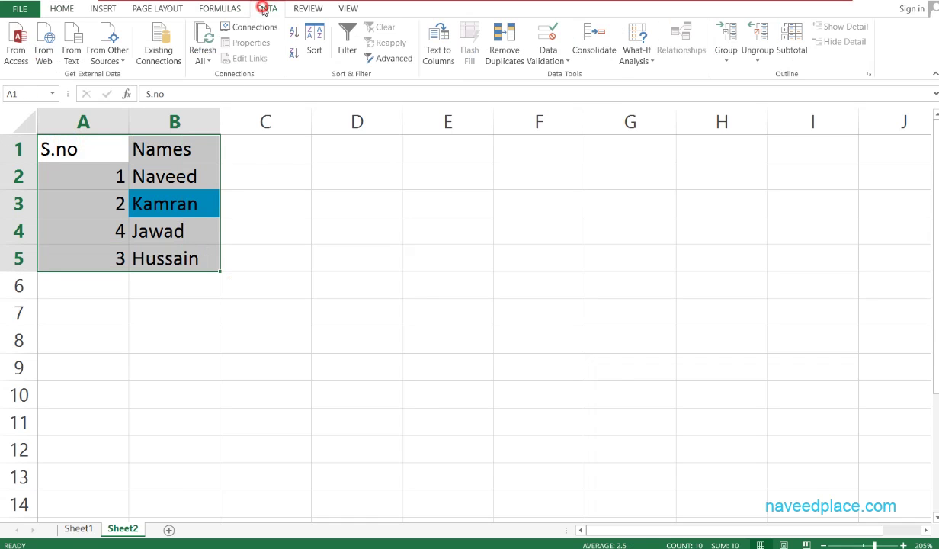
click(312, 54)
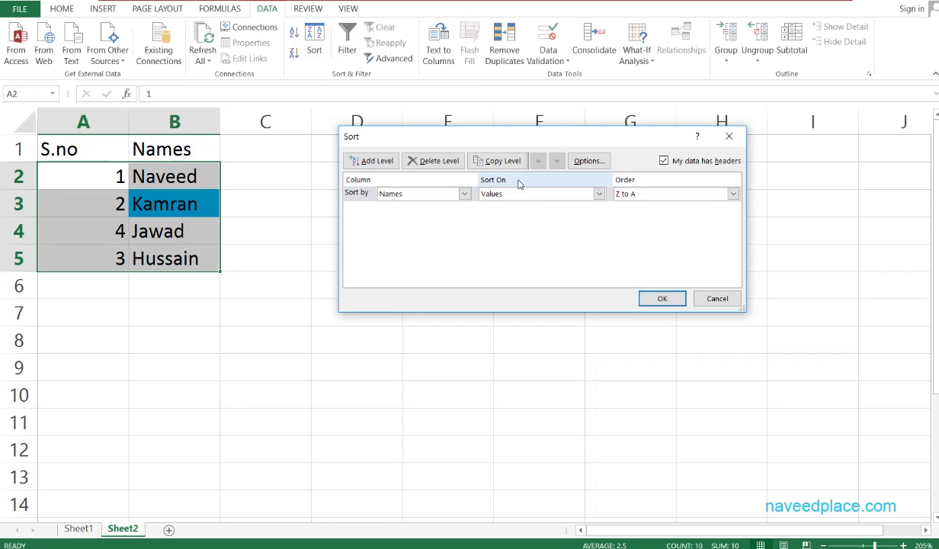
click(598, 194)
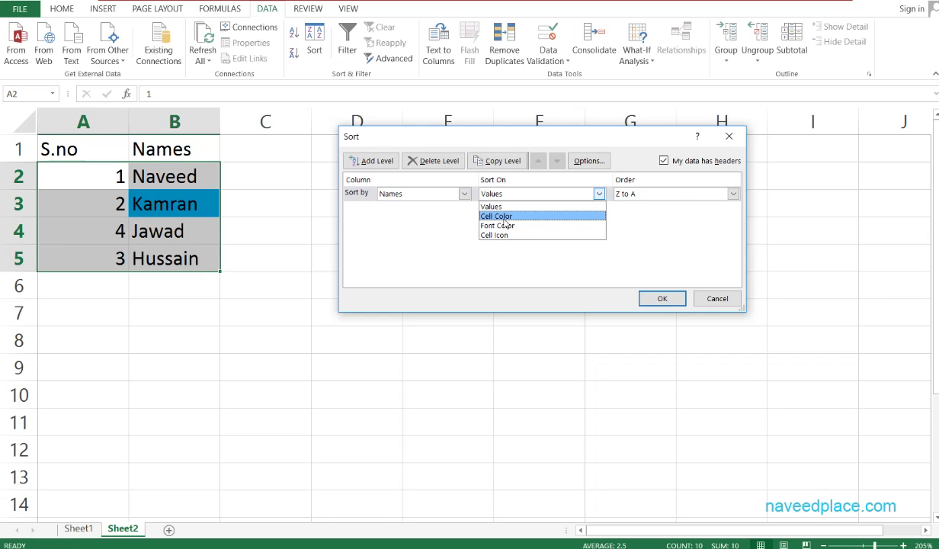
click(503, 217)
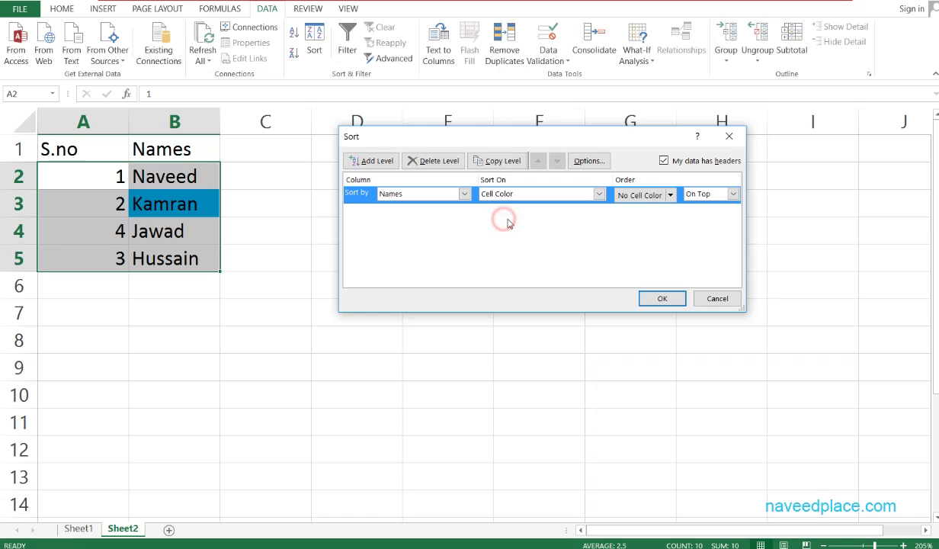
click(671, 196)
click(670, 195)
click(671, 195)
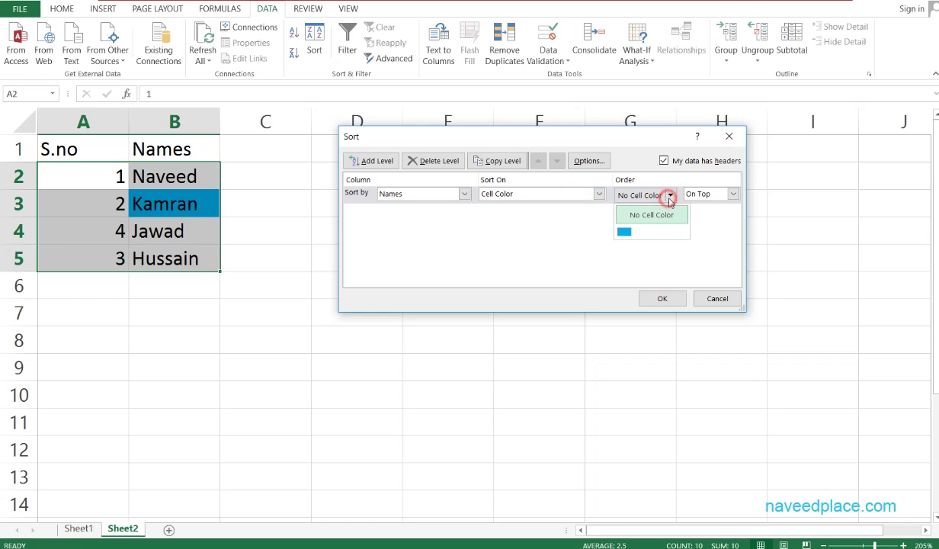
click(624, 233)
click(662, 302)
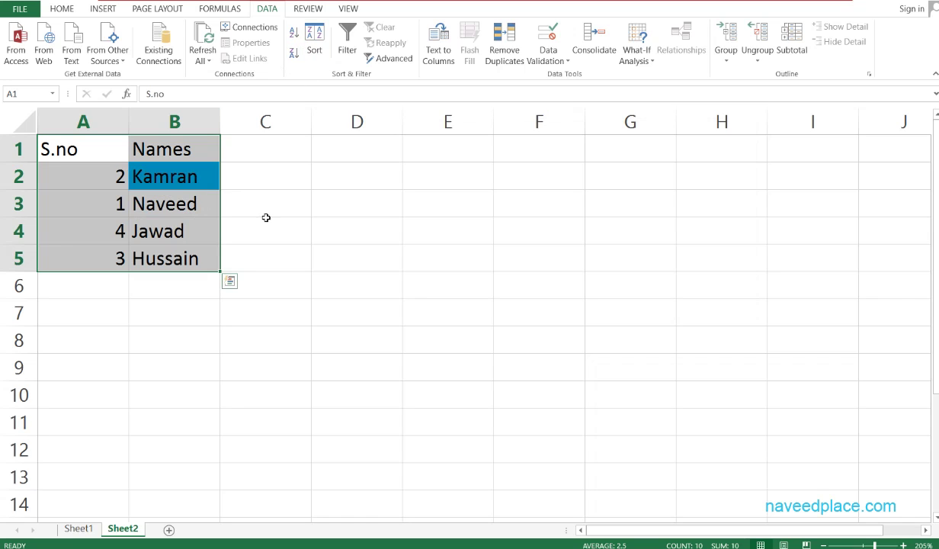
key(ctrl+z)
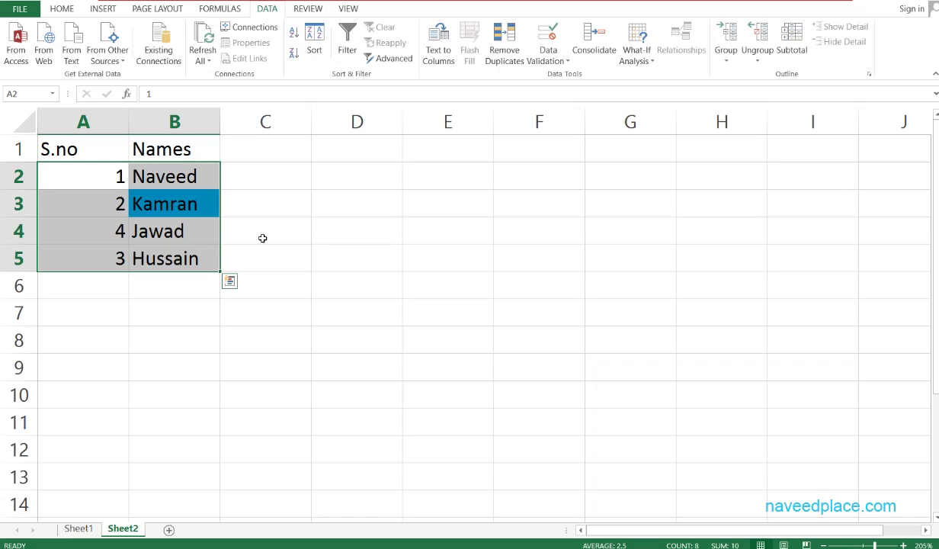
drag(90, 148, 188, 255)
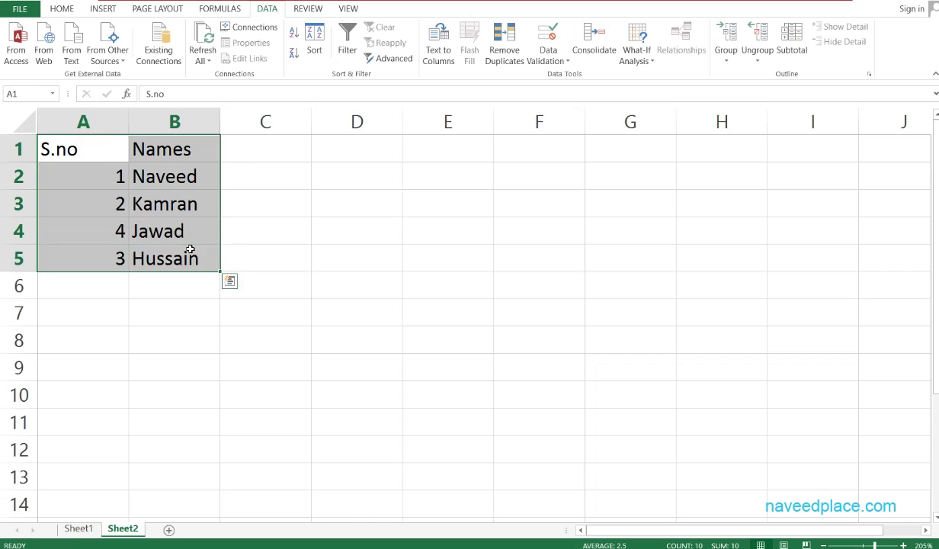
click(314, 45)
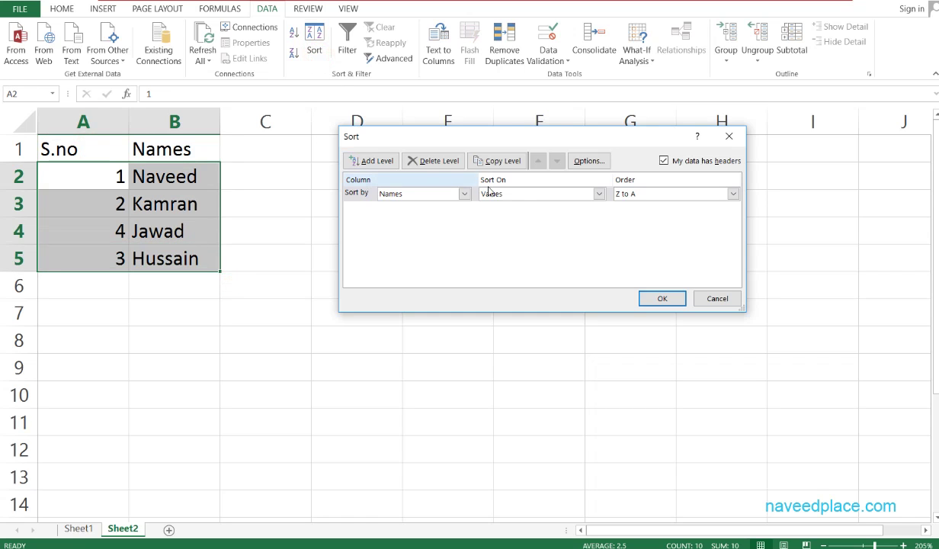
click(600, 194)
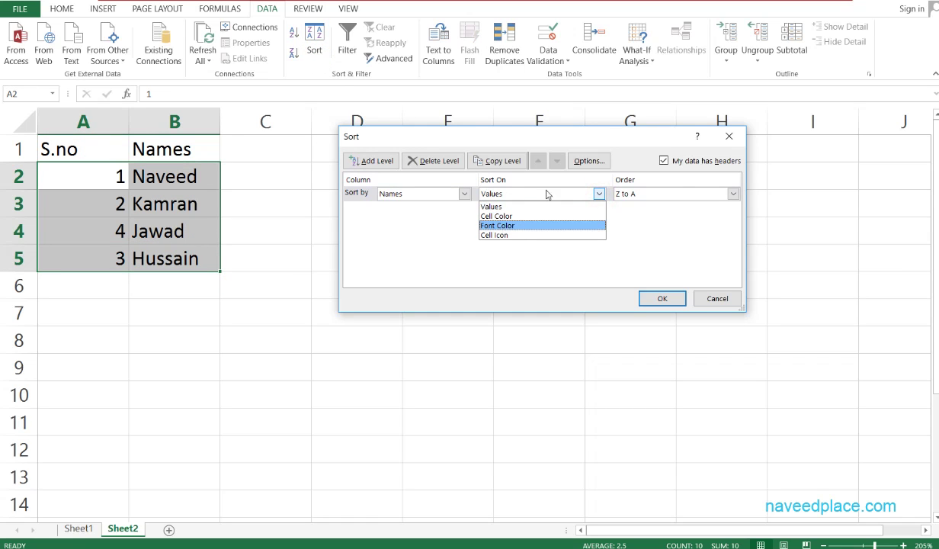
click(491, 207)
click(729, 136)
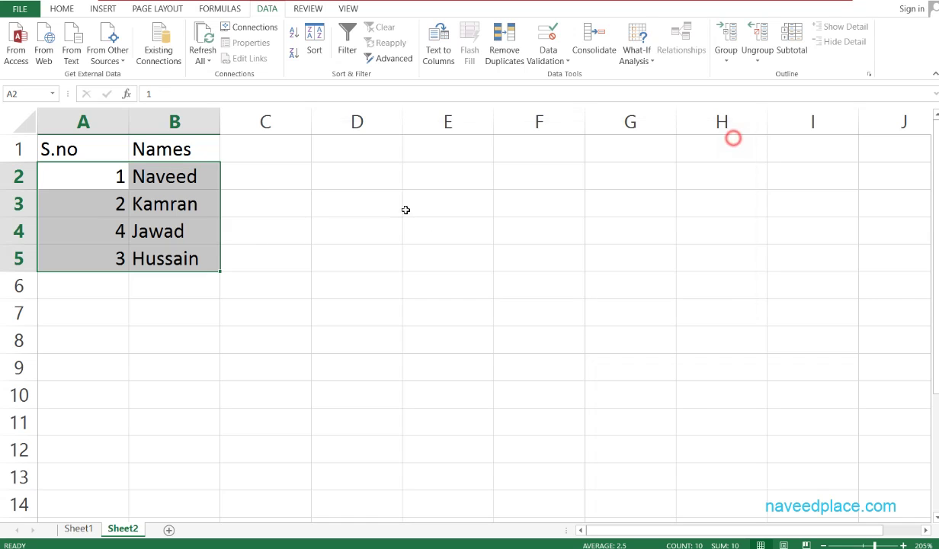
click(297, 238)
click(210, 204)
Make Hussain's name in cell B5 light blue
click(155, 161)
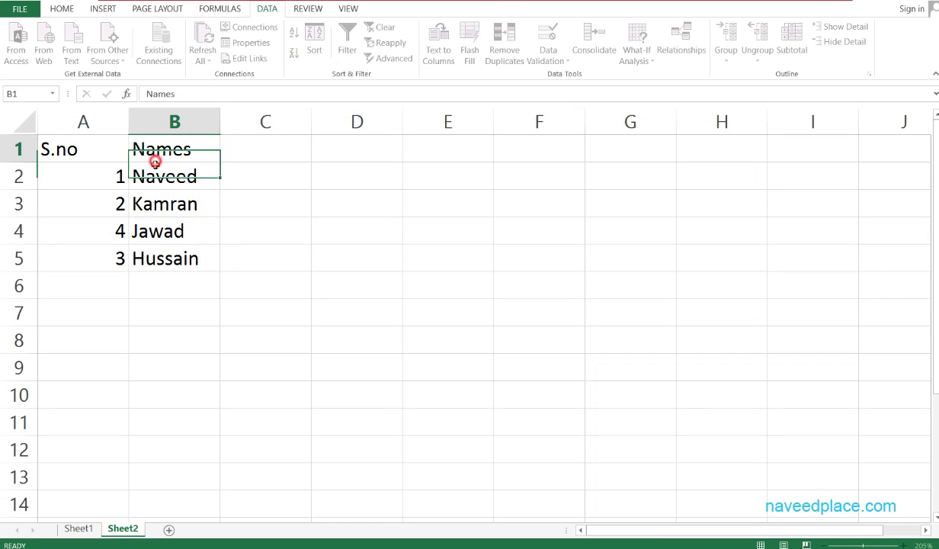
click(149, 174)
click(157, 255)
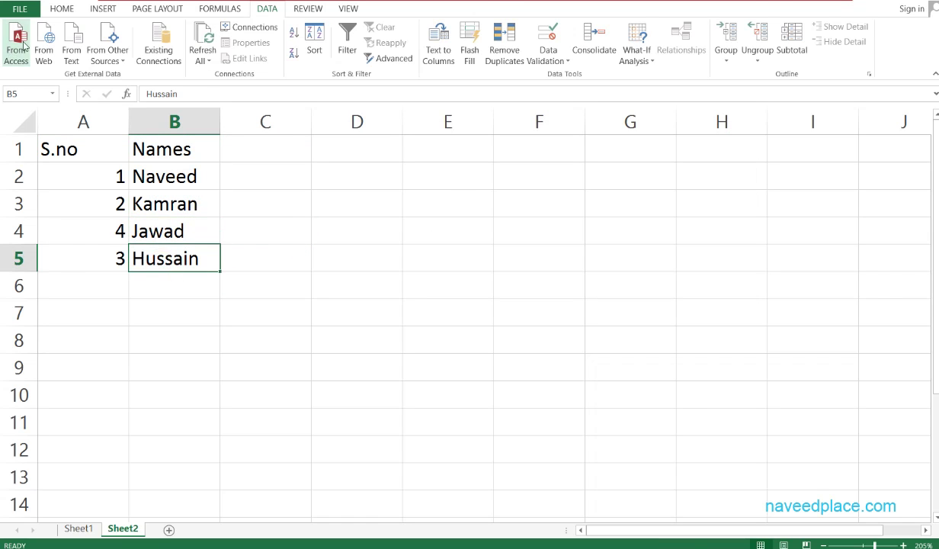
click(53, 10)
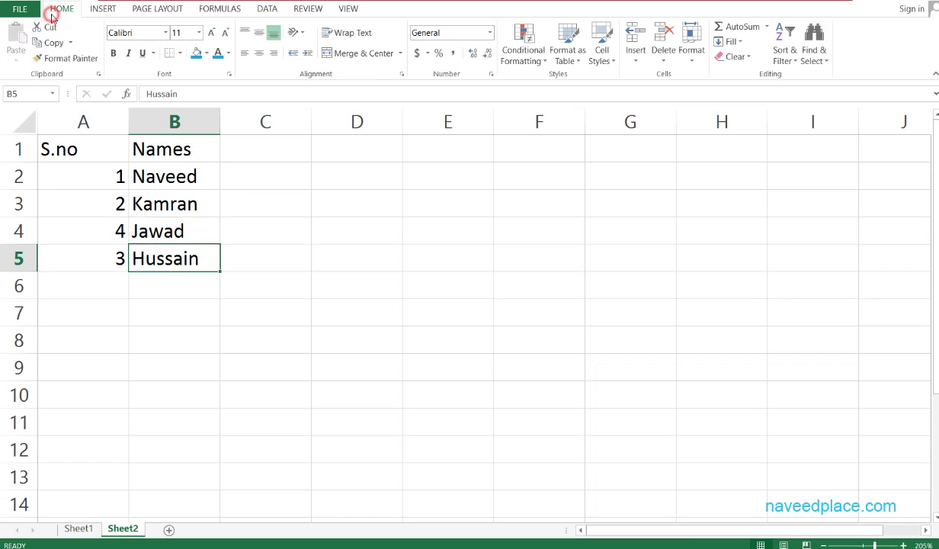
click(229, 53)
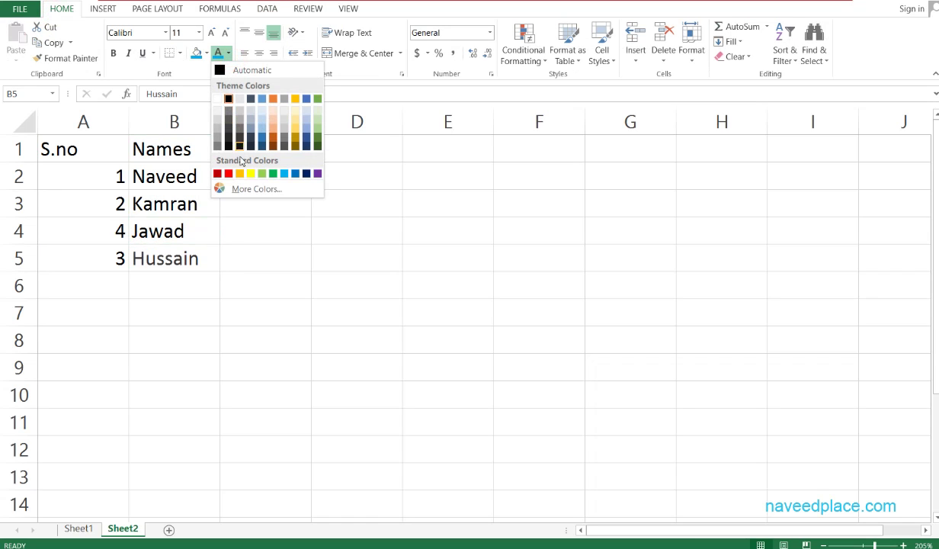
click(284, 175)
click(284, 178)
Reselect the whole table A1:B5 and return to the Data commands
drag(73, 141, 151, 247)
click(151, 252)
drag(57, 151, 141, 249)
click(265, 9)
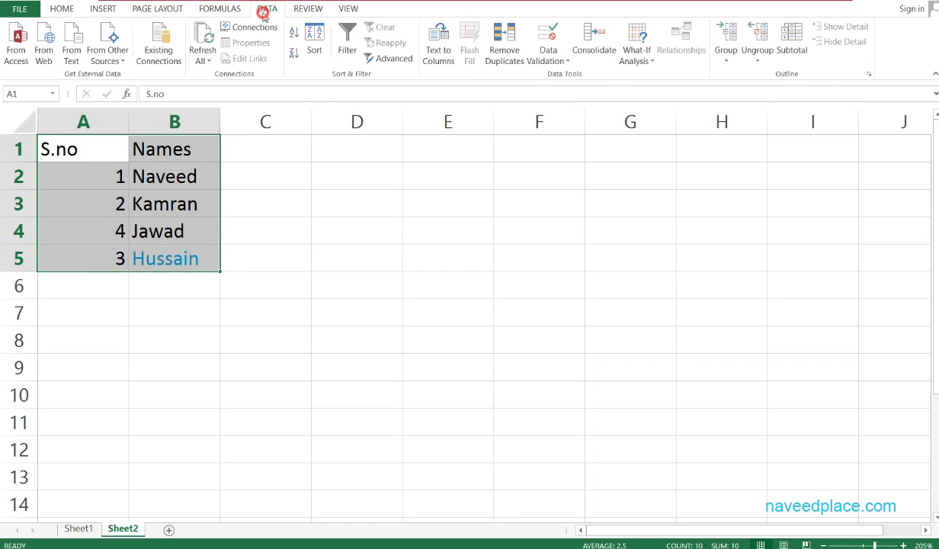
Sort the Names column on Font Color with the blue font On Top
click(317, 57)
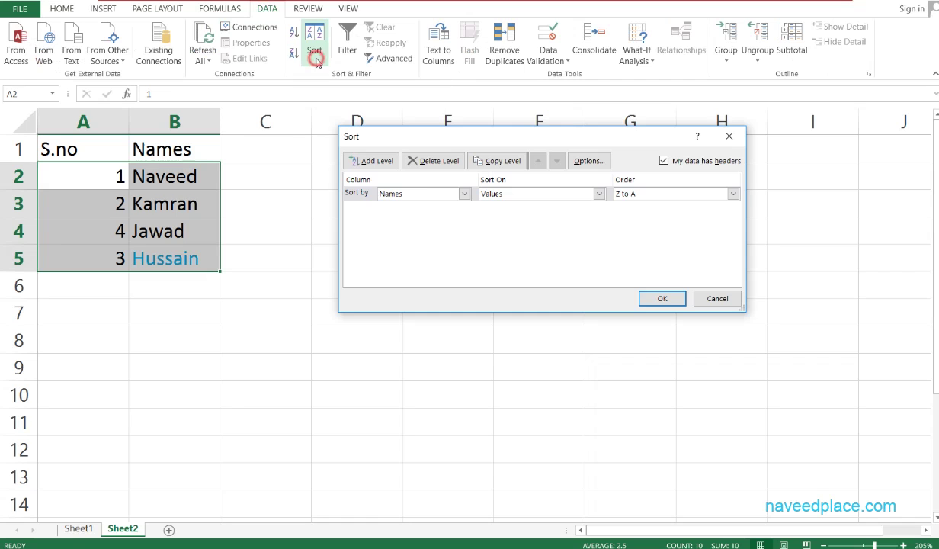
click(599, 194)
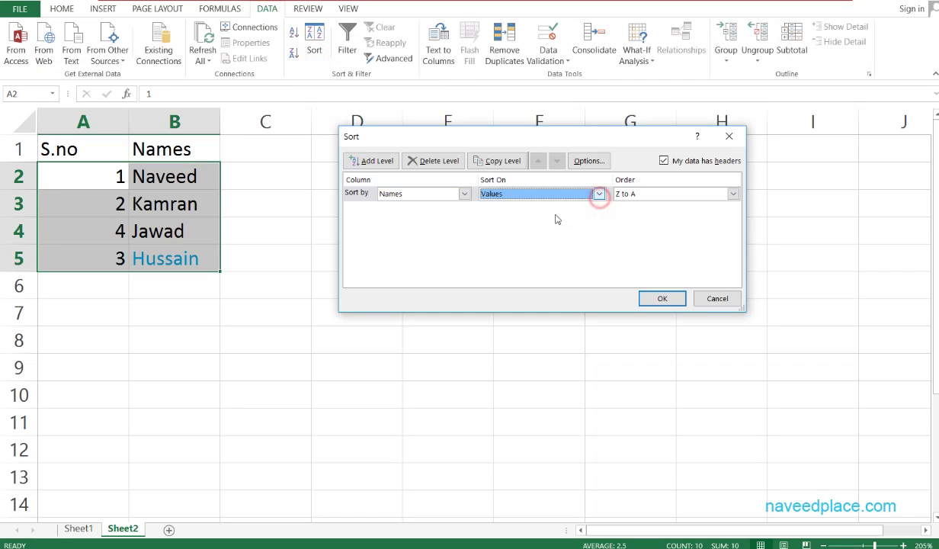
click(598, 194)
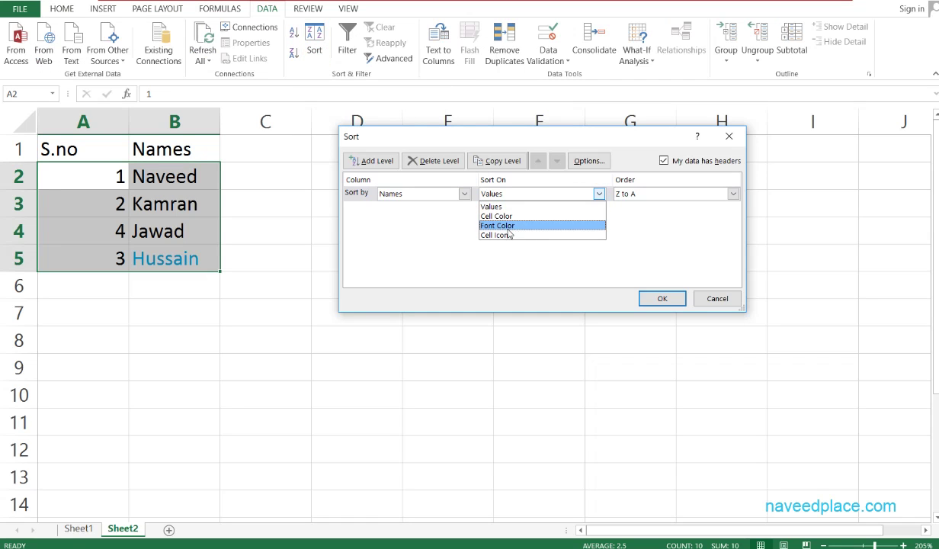
click(485, 226)
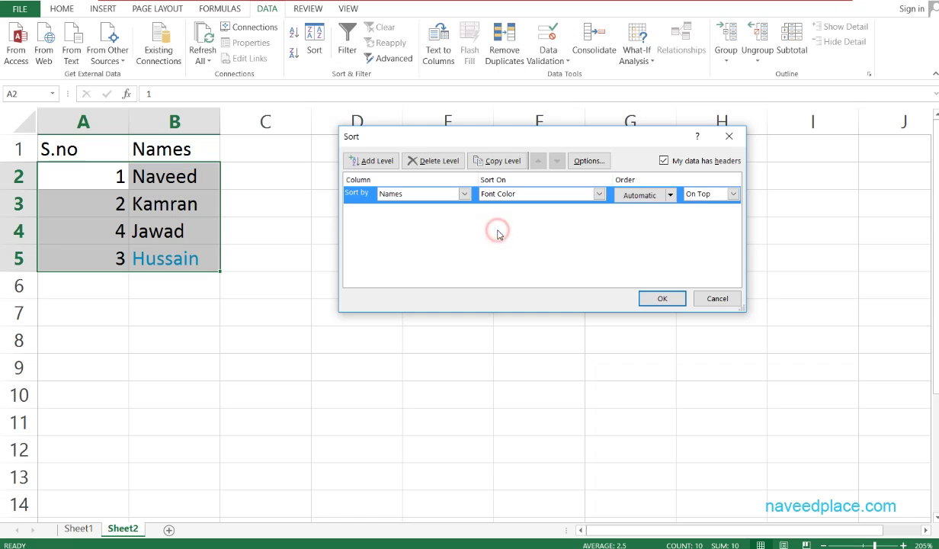
click(670, 194)
click(623, 230)
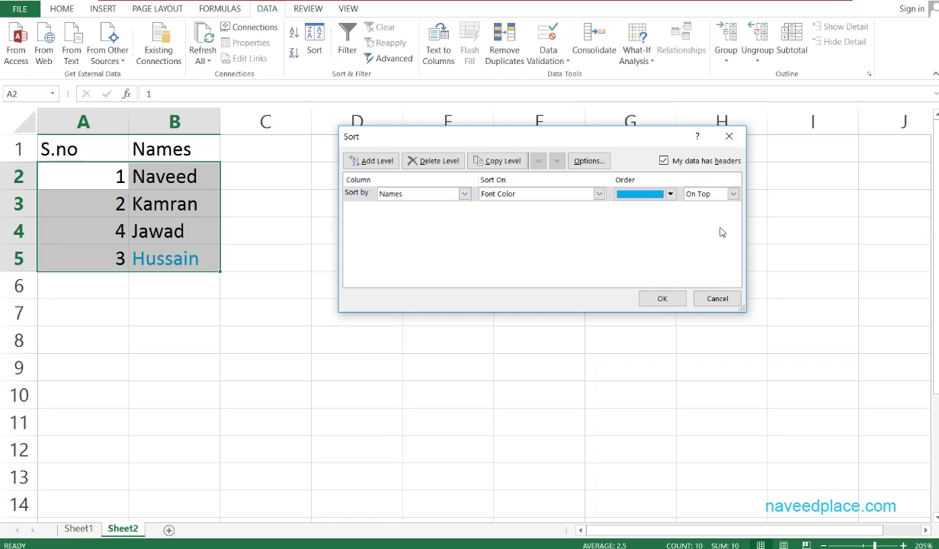
click(660, 299)
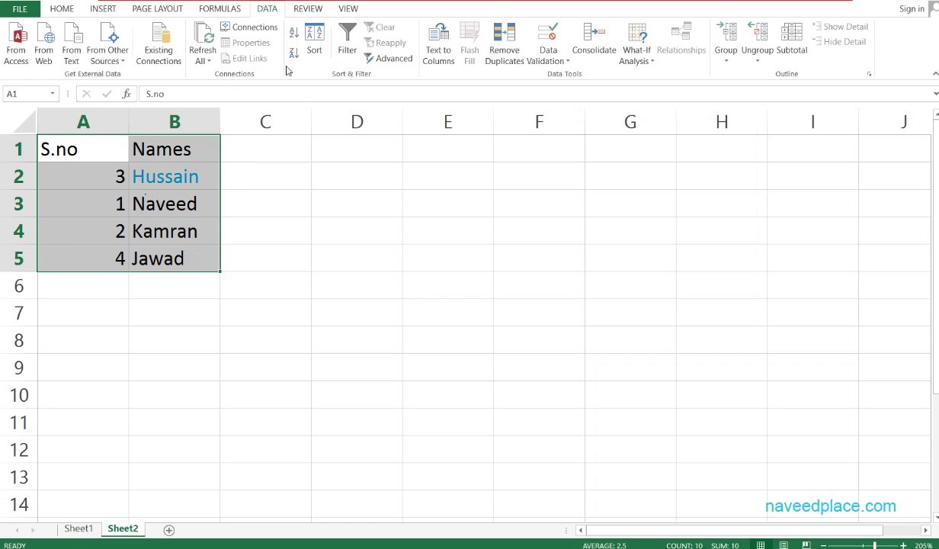
click(313, 38)
click(599, 194)
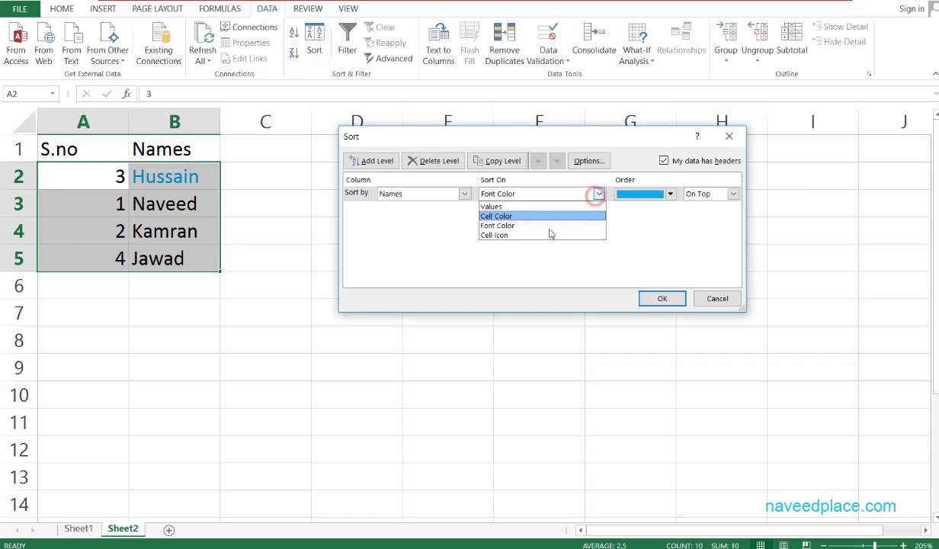
click(731, 137)
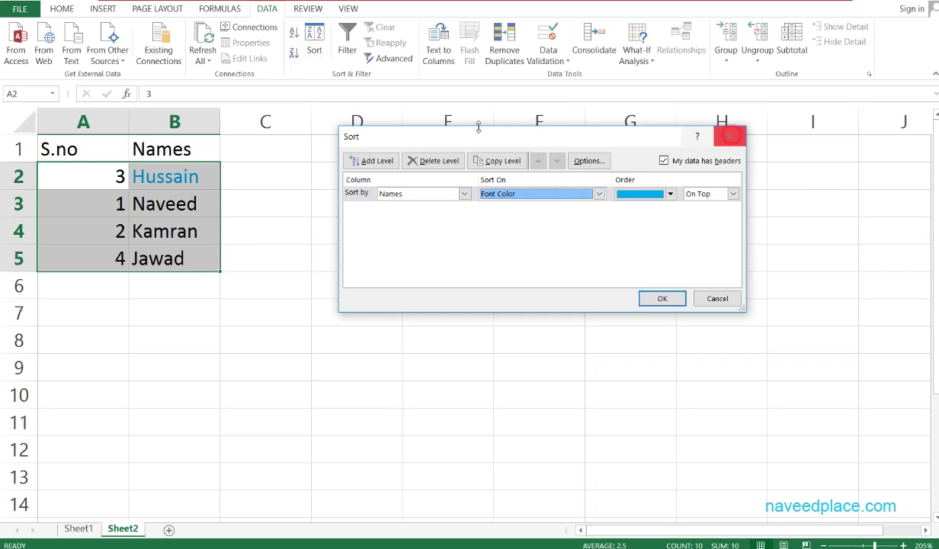
click(730, 137)
click(64, 10)
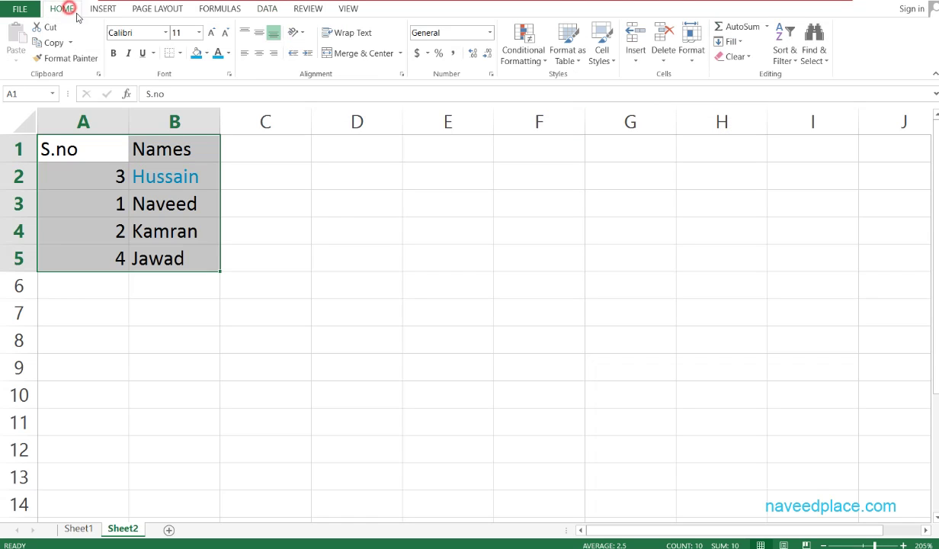
click(339, 204)
drag(112, 143, 109, 261)
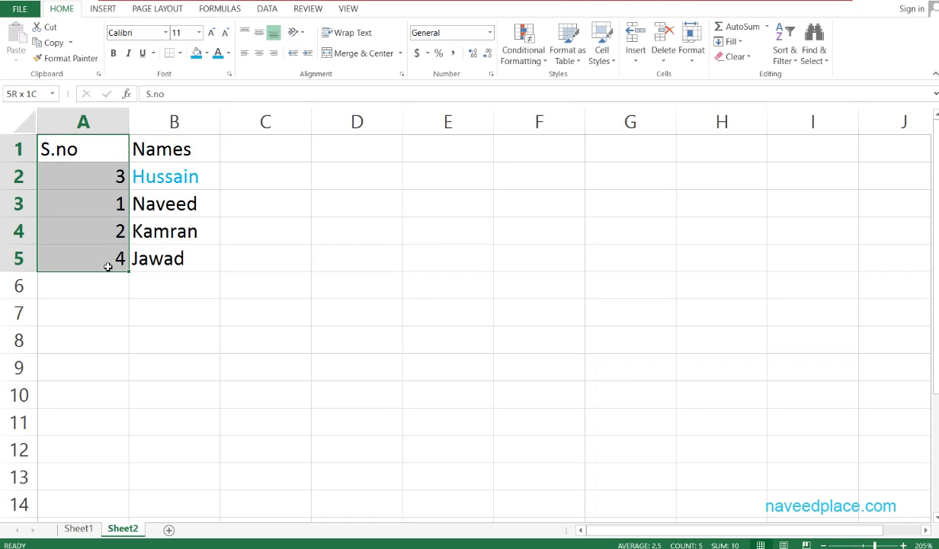
click(524, 47)
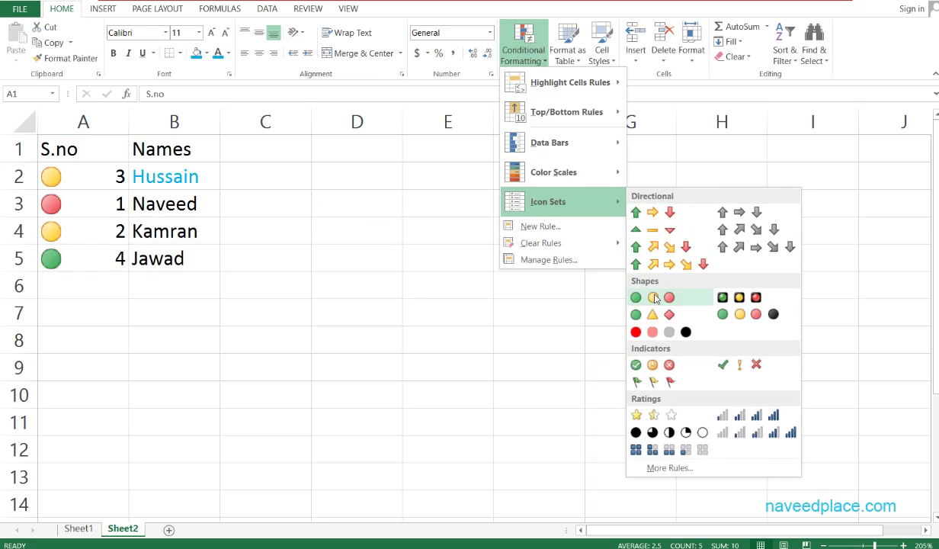
click(465, 308)
click(149, 253)
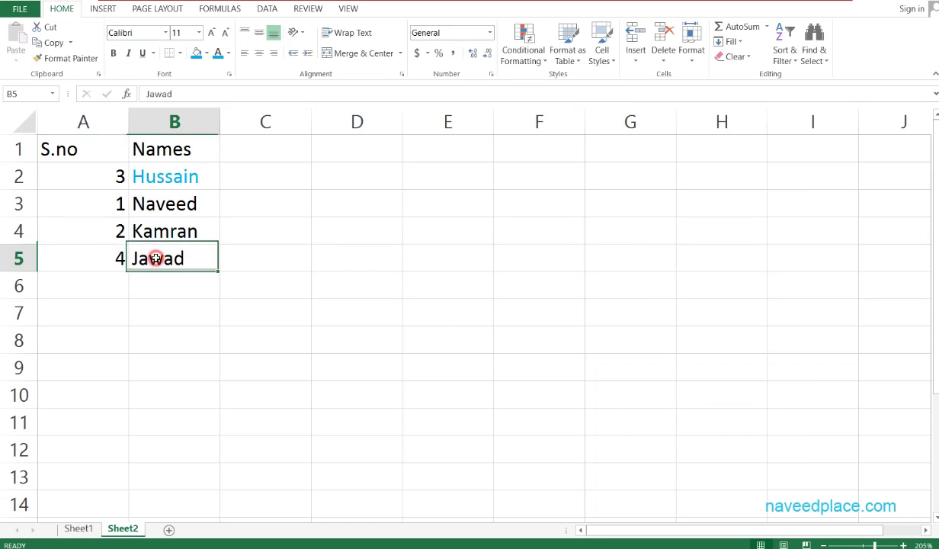
click(265, 9)
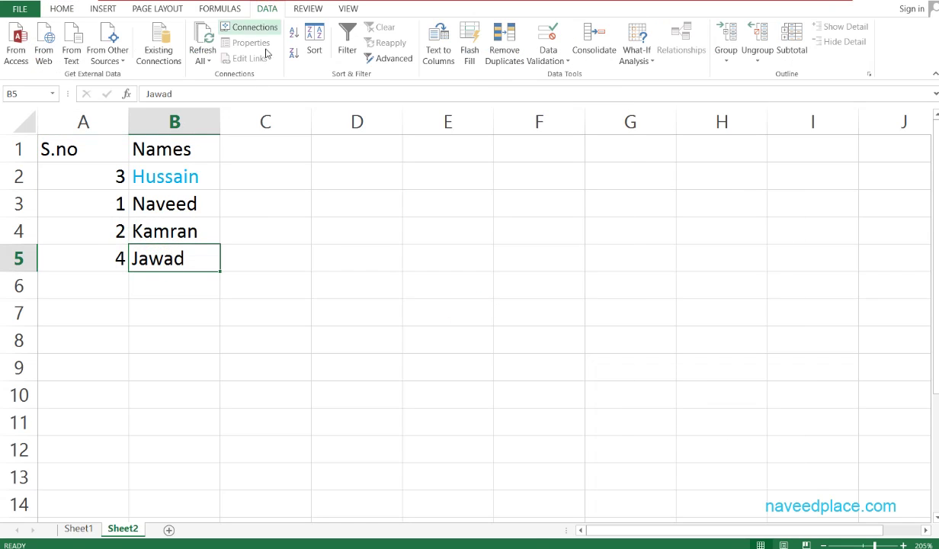
click(316, 66)
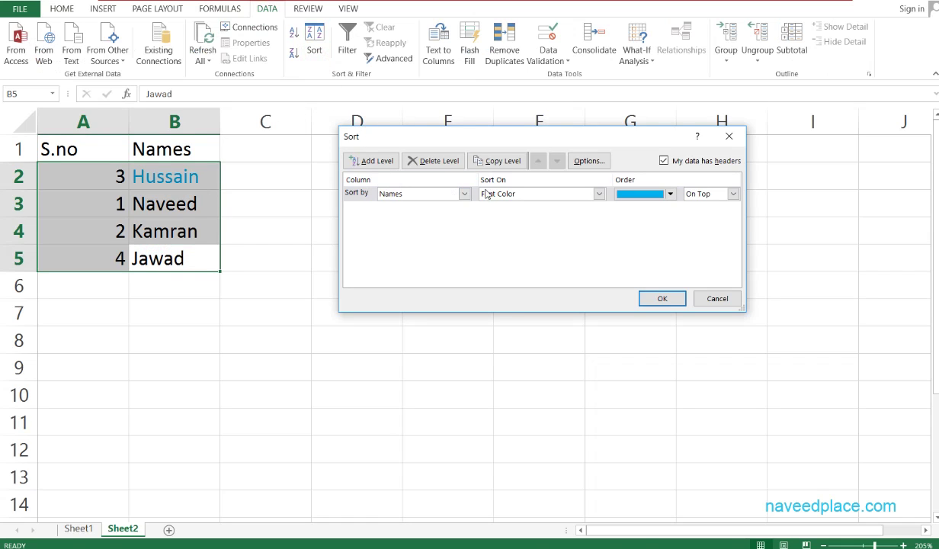
click(599, 195)
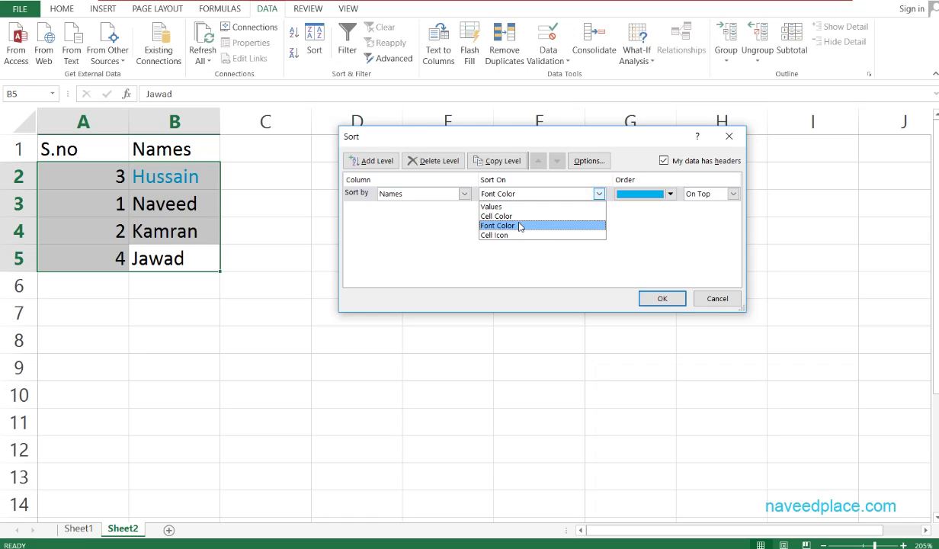
click(729, 138)
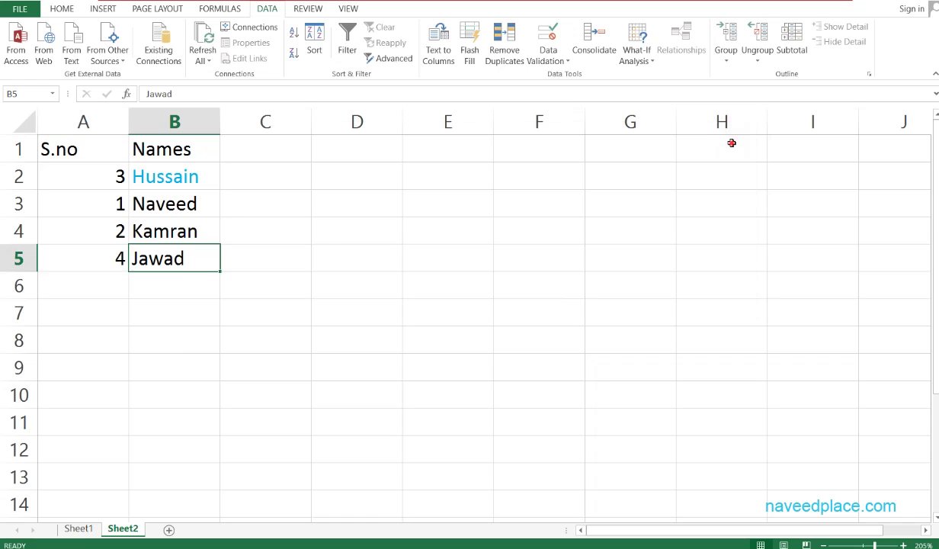
click(726, 148)
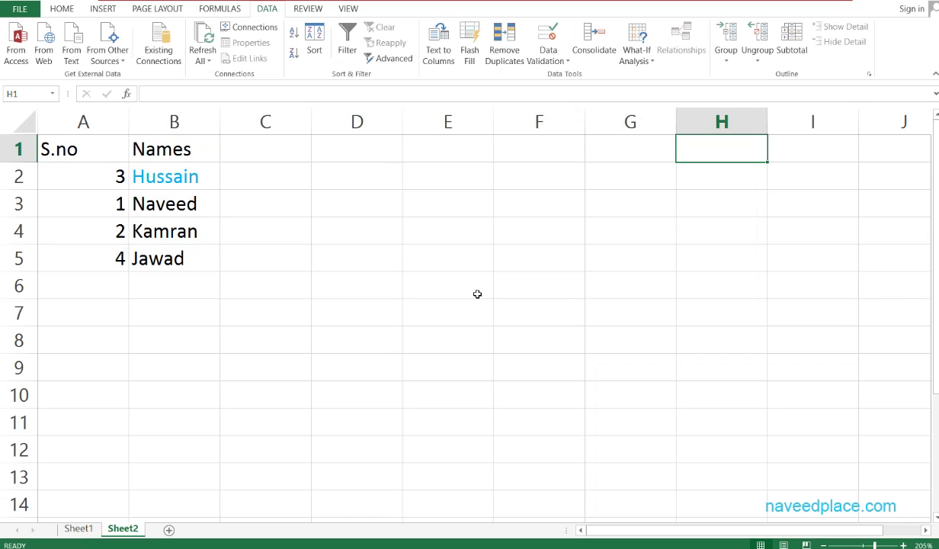